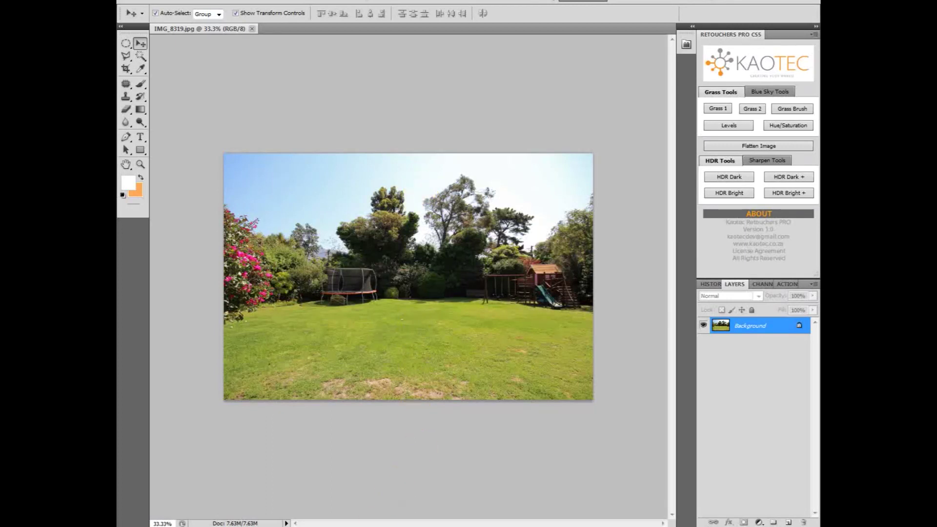
Locate the Kaotec Quick Swap CS script in the Photoshop Scripts folder
key("alt+Tab")
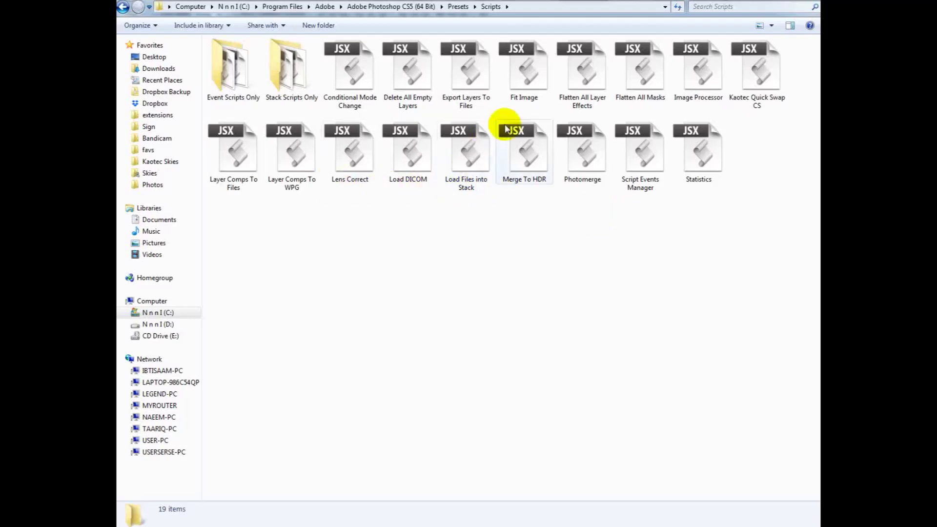
left_click(734, 105)
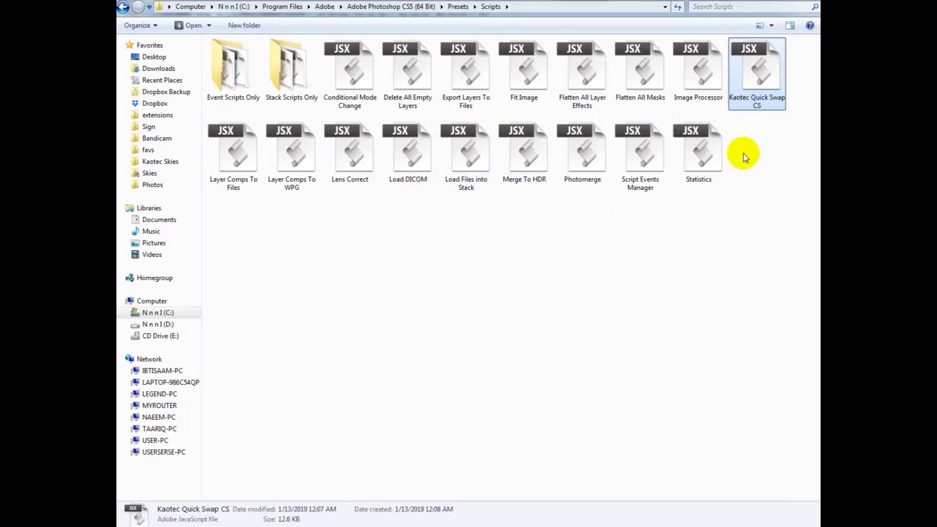
left_click(690, 525)
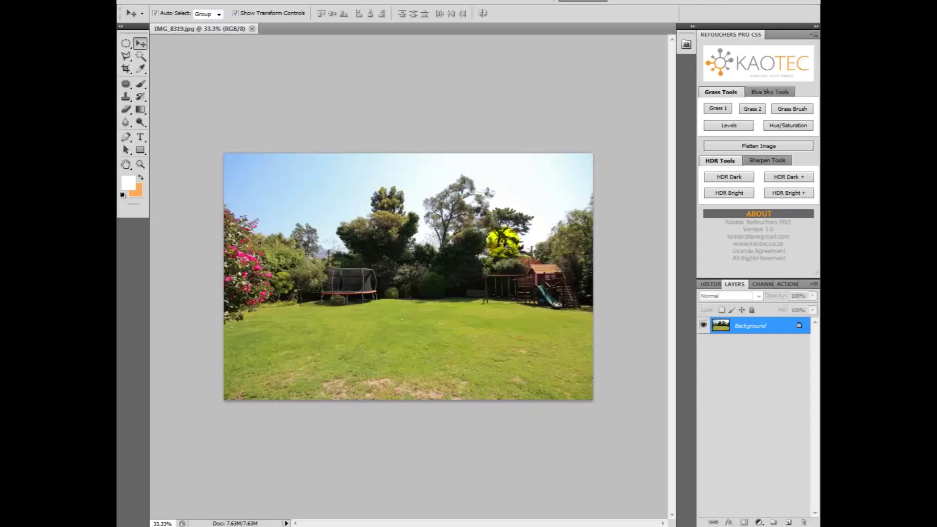
Assign a keyboard shortcut to the Kaotec Quick Swap CS script
left_click(173, 2)
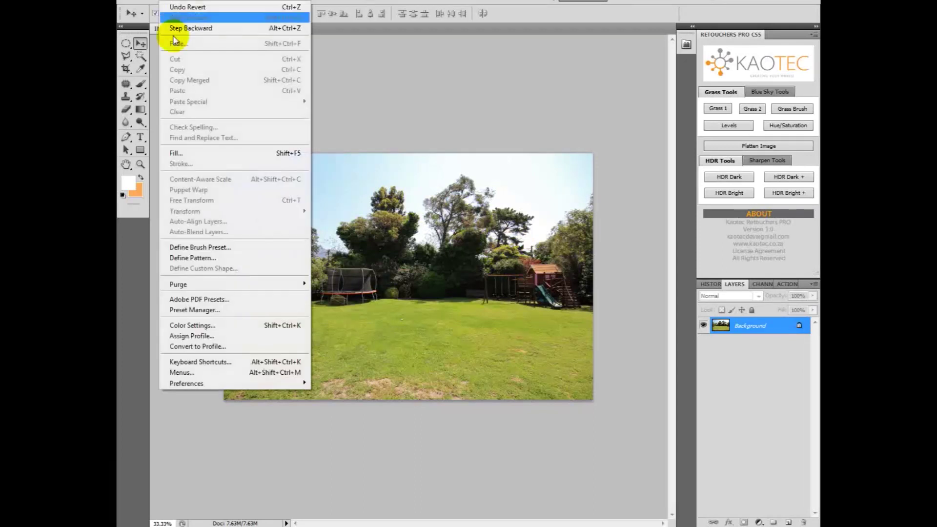
left_click(223, 364)
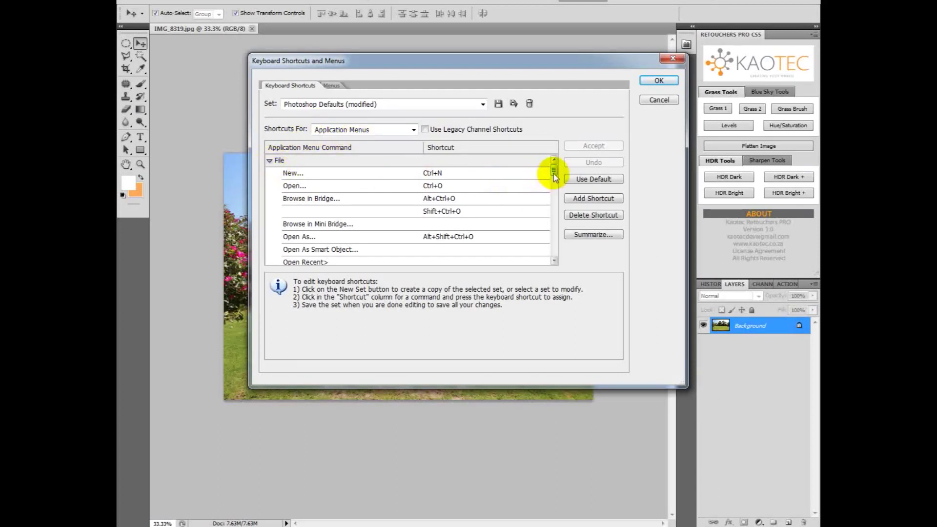
left_click_drag(555, 174, 550, 240)
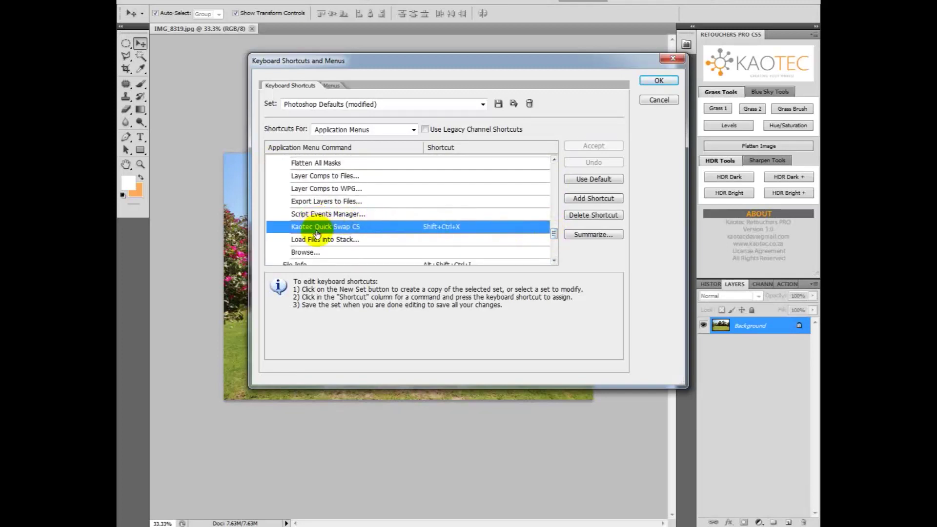
left_click(335, 225)
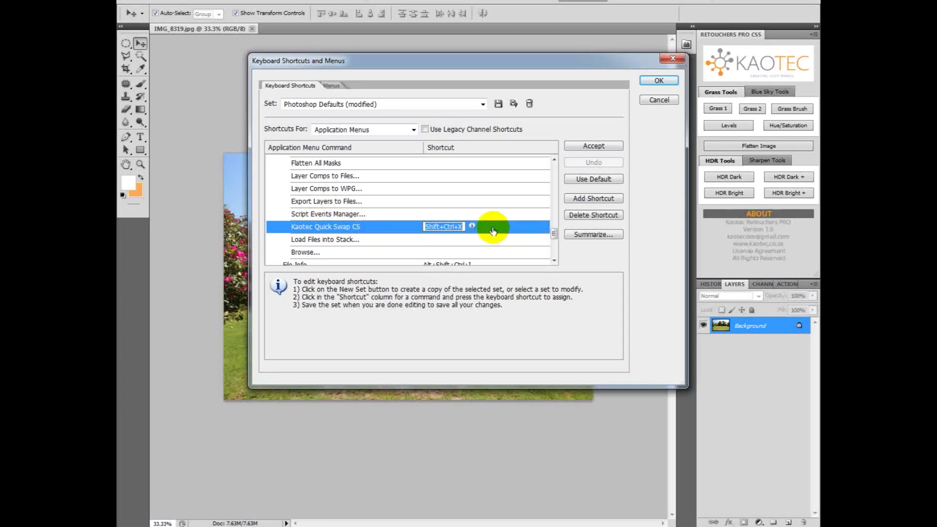
left_click(647, 173)
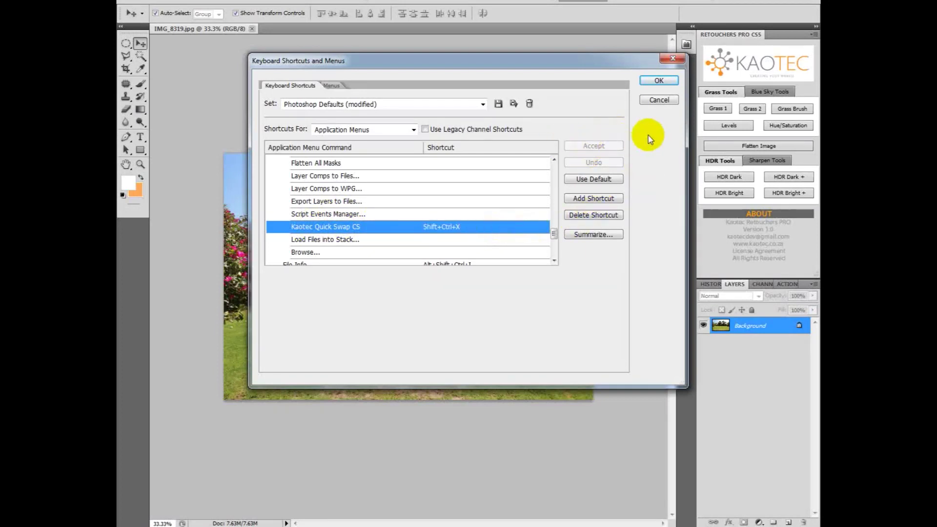
left_click(654, 103)
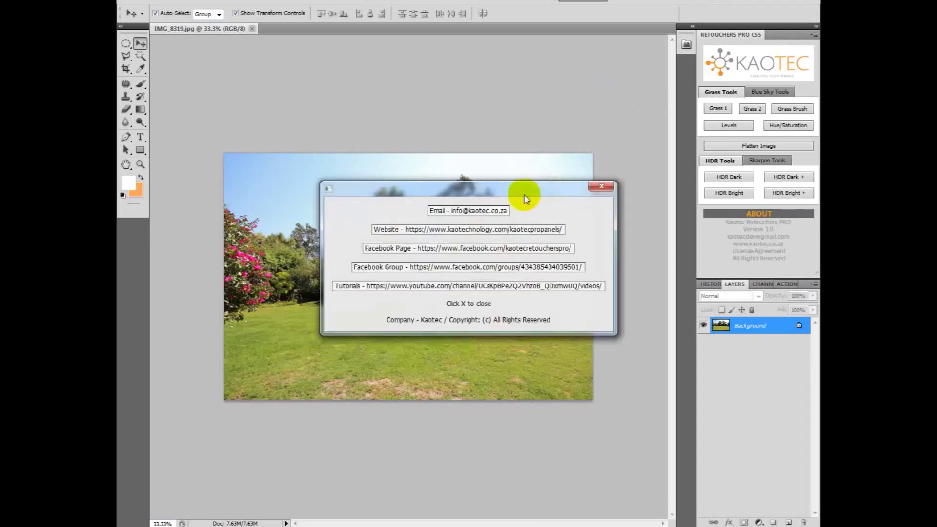
Run Quick Swap and build the Blue-channel mask at exposure 109 and contrast 1.443
triple_click(446, 305)
left_click(481, 303)
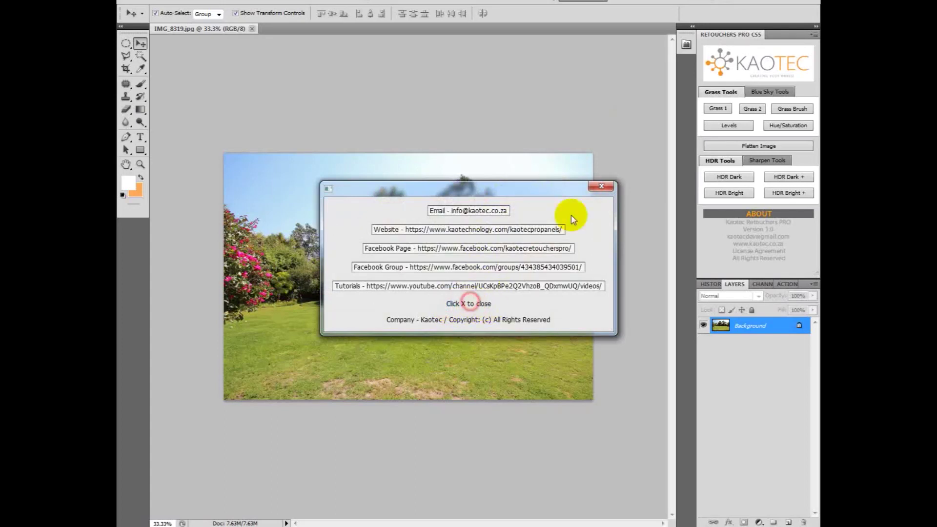
left_click(603, 188)
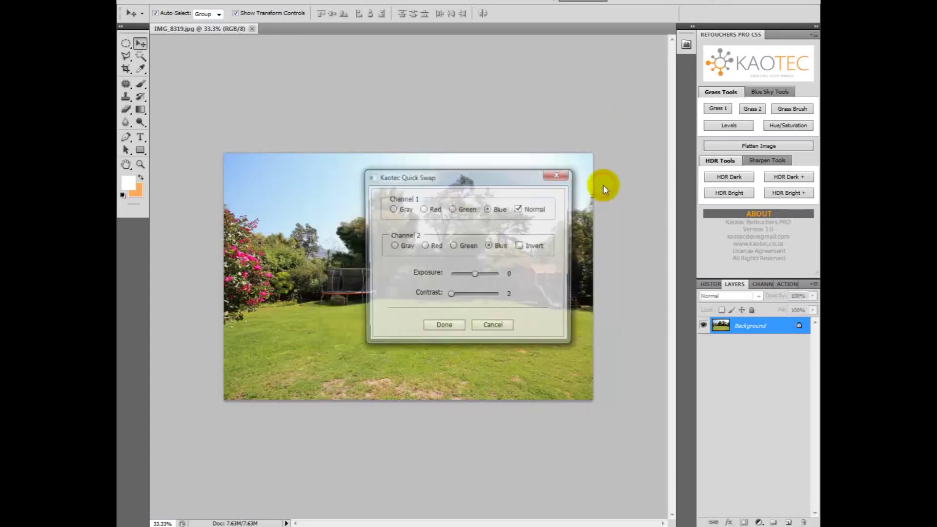
left_click_drag(439, 179, 579, 271)
left_click_drag(613, 364, 618, 386)
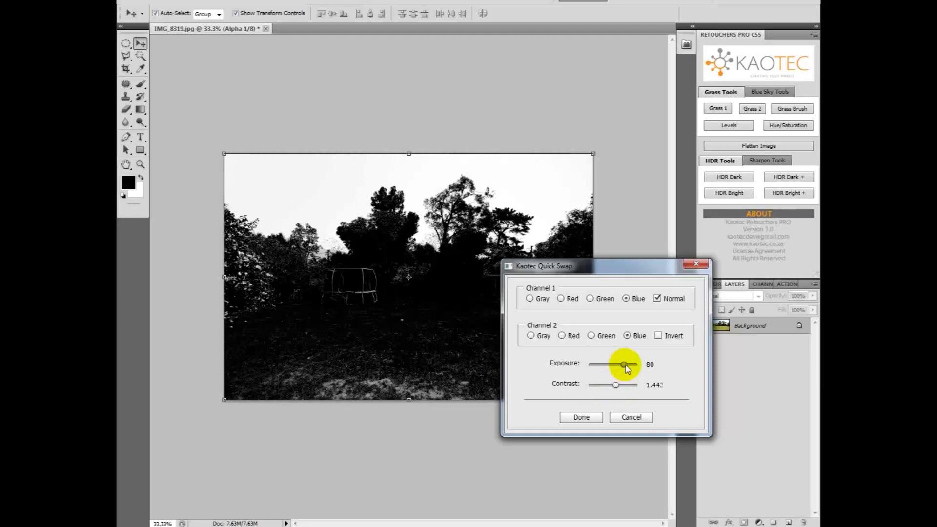
left_click_drag(626, 369, 625, 367)
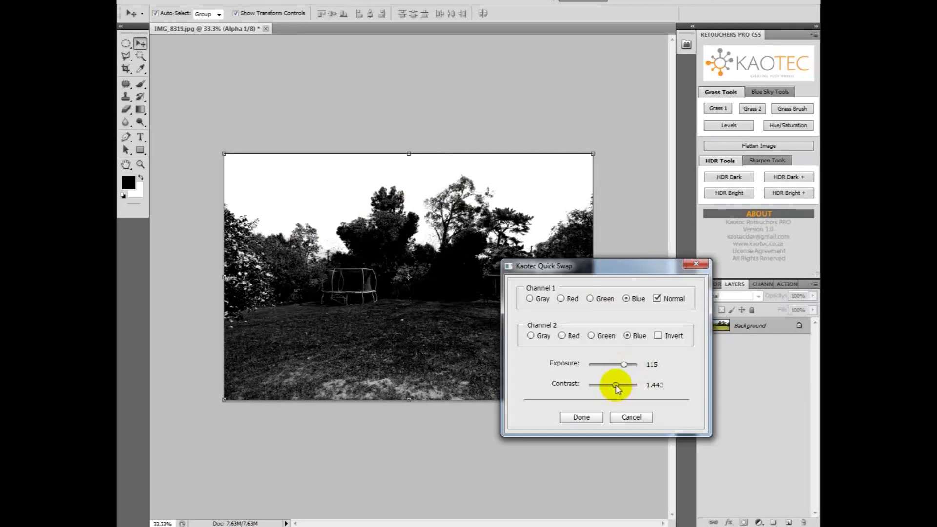
left_click_drag(624, 365, 622, 365)
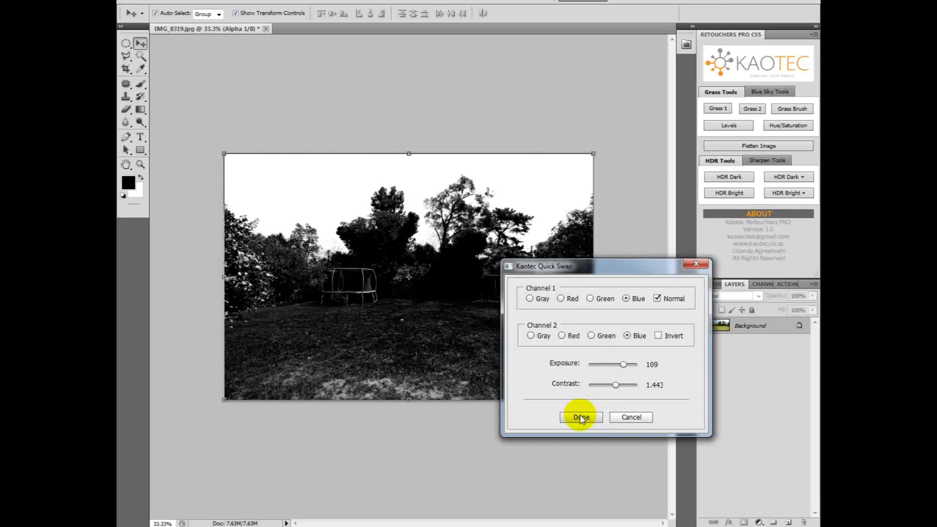
left_click(580, 417)
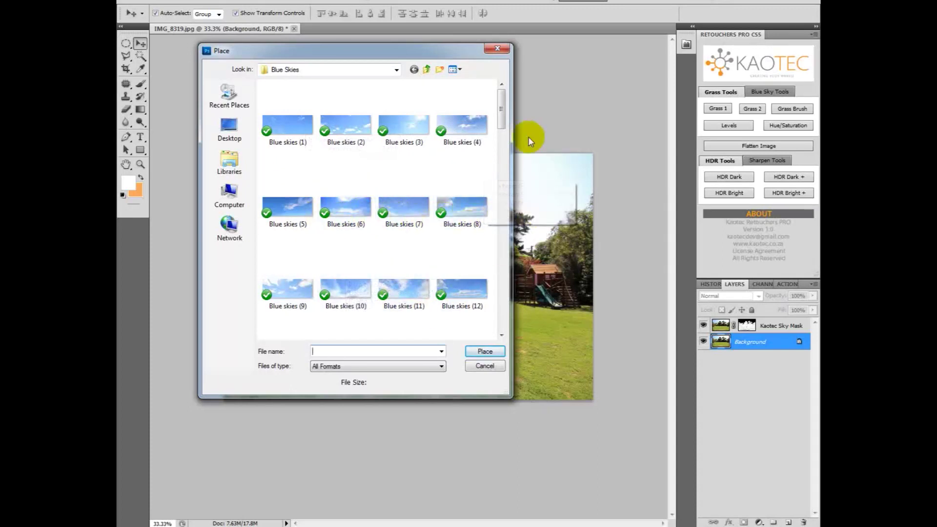
Place Blue skies (3) from the Blue Skies folder into IMG_8319.jpg
scroll(498, 115, "down", 1)
scroll(498, 115, "up", 1)
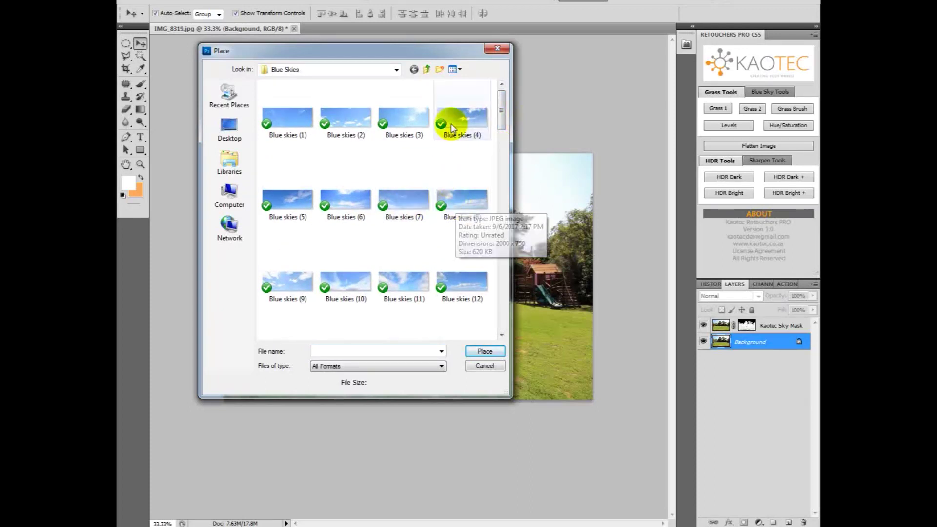
double_click(418, 128)
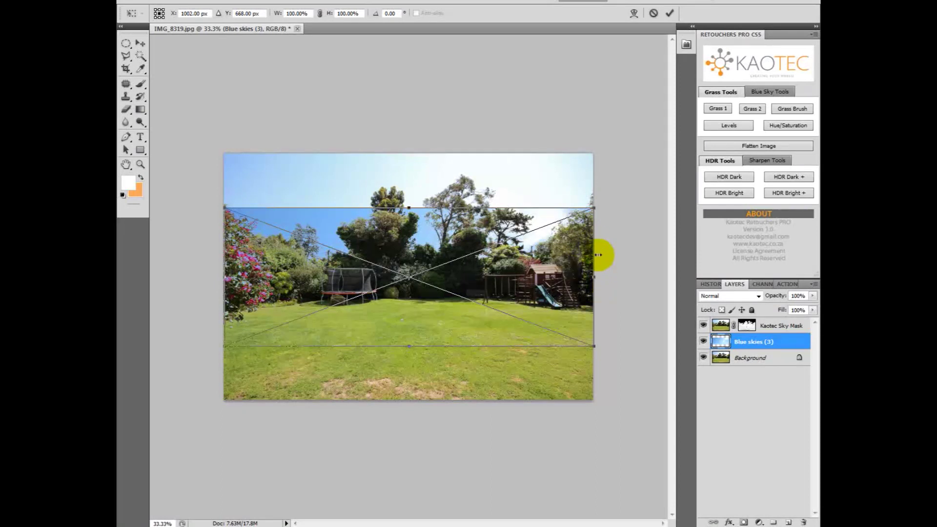
Scale the placed sky to about 101.67% and commit the transform
left_click_drag(595, 207, 537, 229)
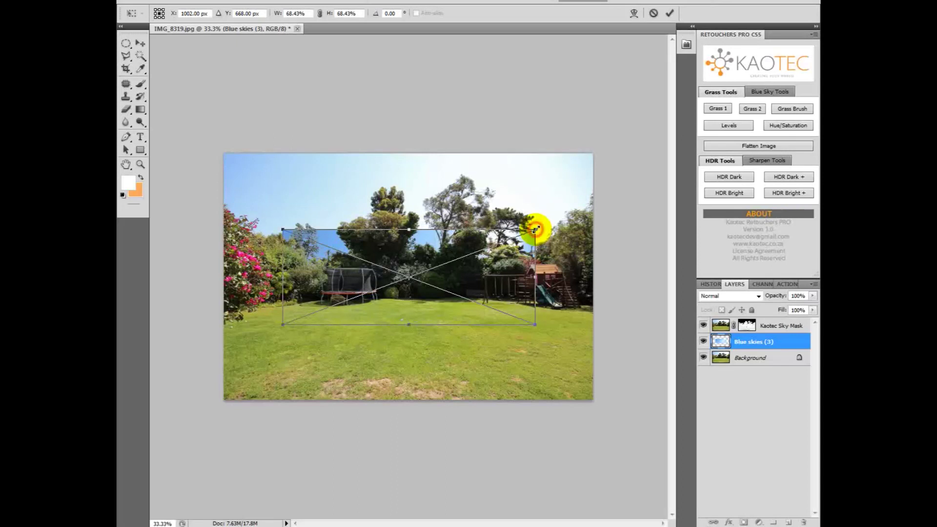
left_click_drag(535, 229, 595, 200)
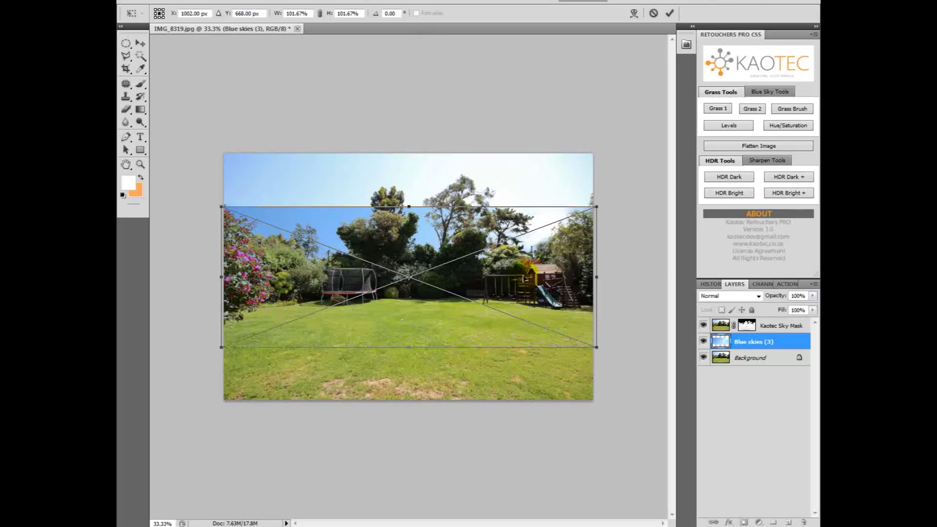
key("Return")
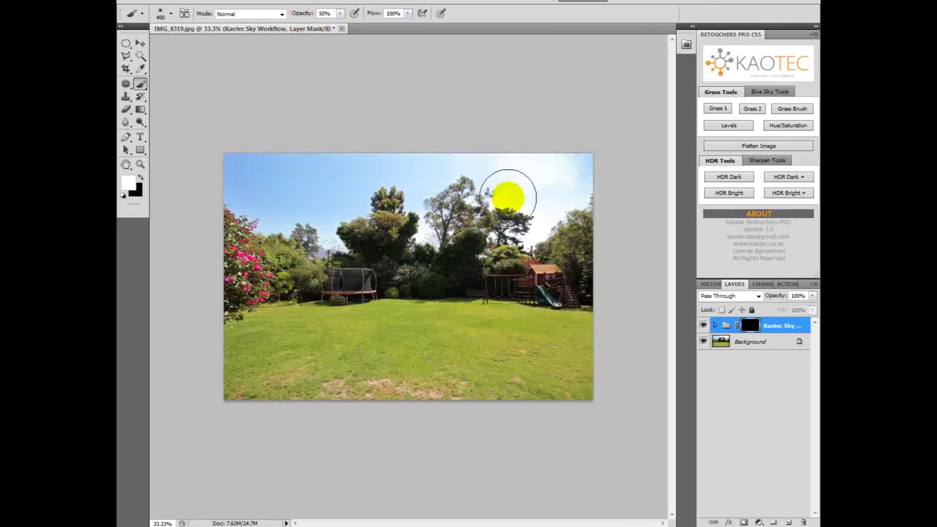
Brush the group's mask across the top of the photo to reveal the cloudy blue sky
mouse_move(551, 205)
left_mouse_down()
mouse_move(286, 210)
mouse_move(226, 162)
mouse_move(598, 159)
mouse_move(535, 203)
mouse_move(271, 212)
left_mouse_up()
mouse_move(554, 163)
left_mouse_down()
mouse_move(291, 181)
mouse_move(268, 195)
mouse_move(227, 181)
left_mouse_up()
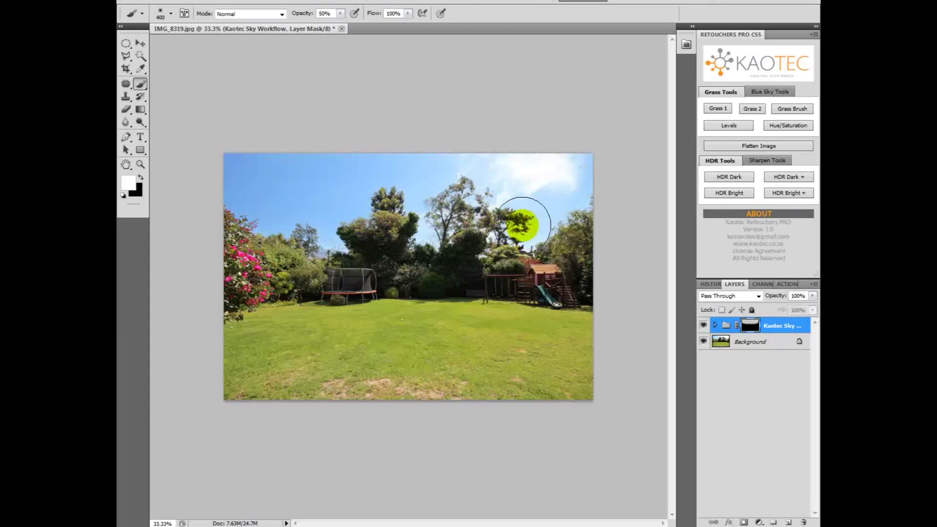
left_click_drag(522, 225, 230, 157)
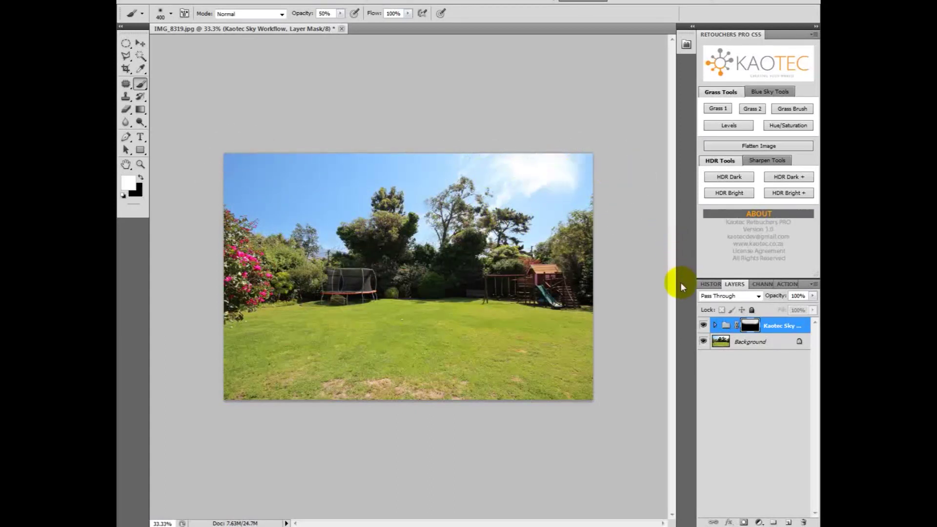
left_click(716, 330)
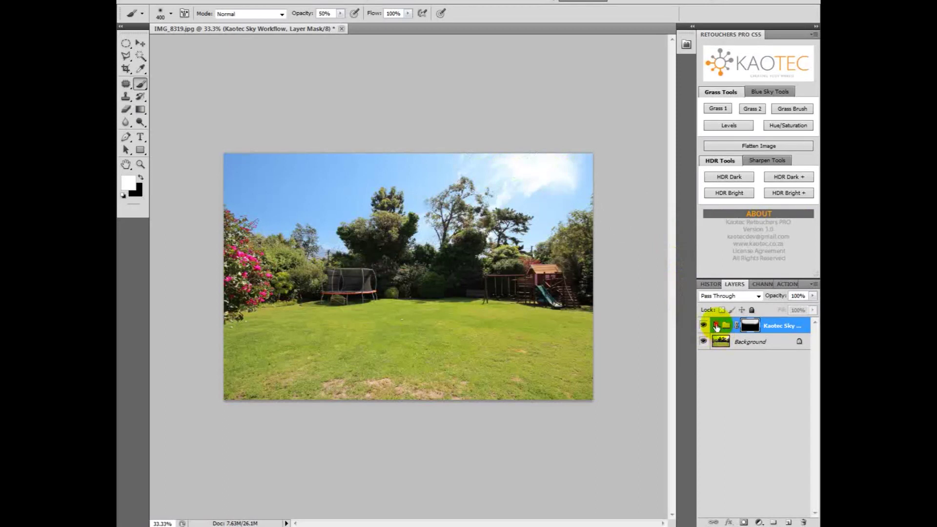
Expand the Kaotec Sky group and rasterize the Blue skies (3) layer
left_click(716, 326)
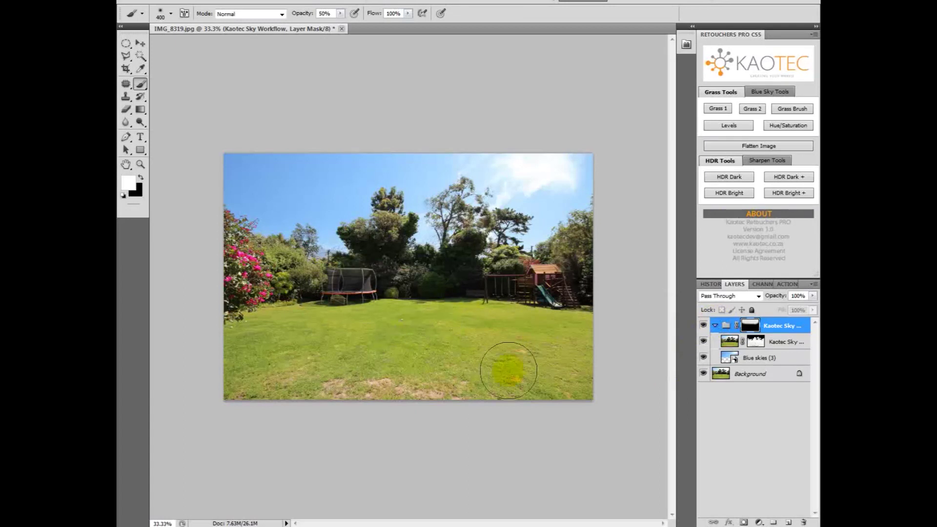
left_click(732, 359)
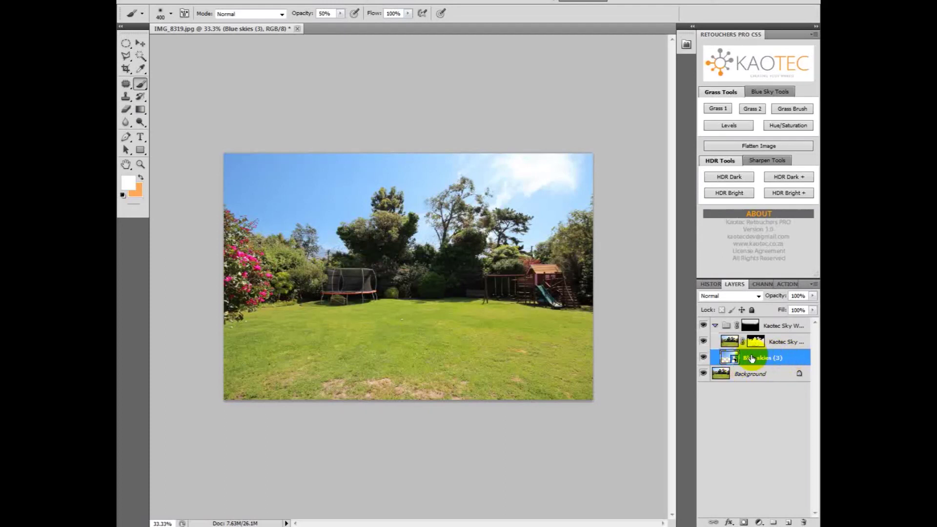
right_click(785, 360)
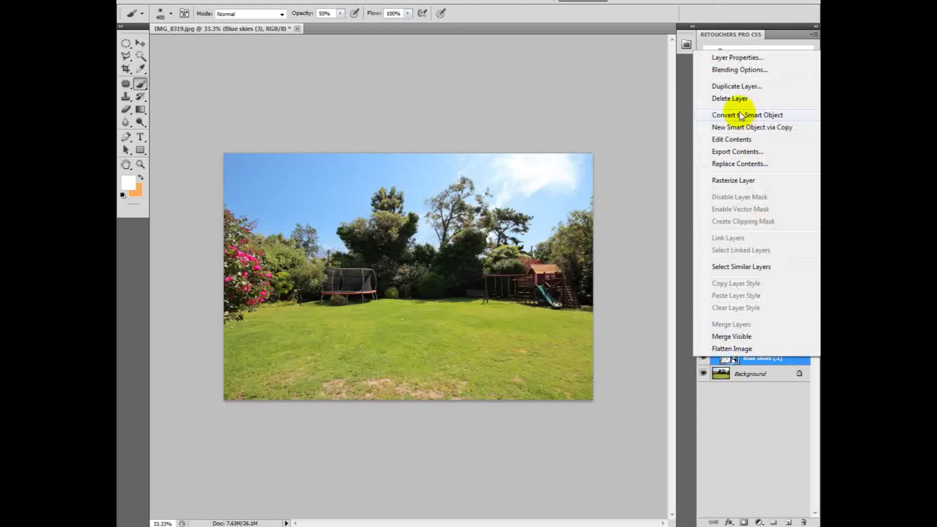
left_click(741, 181)
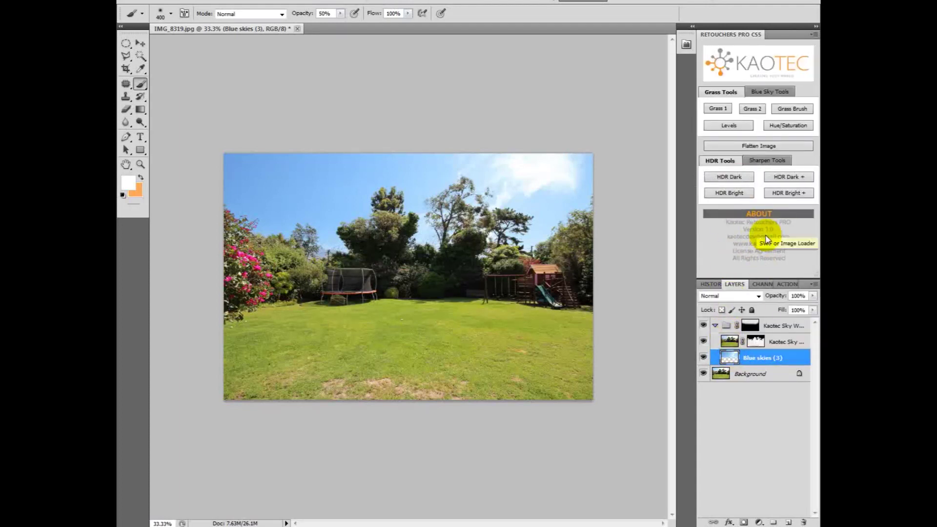
Apply Levels to the Blue skies (3) layer with gamma 1.38 and output black 20
left_click(728, 125)
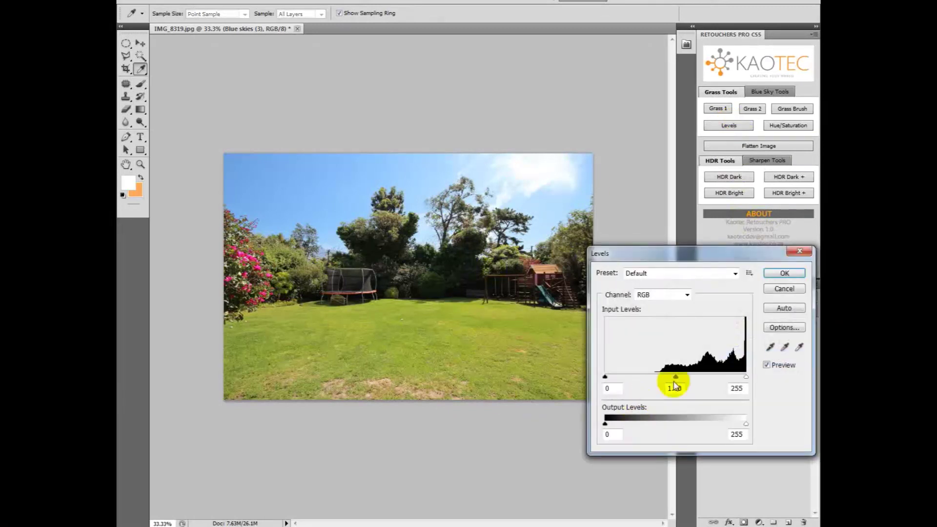
left_click_drag(682, 252, 530, 278)
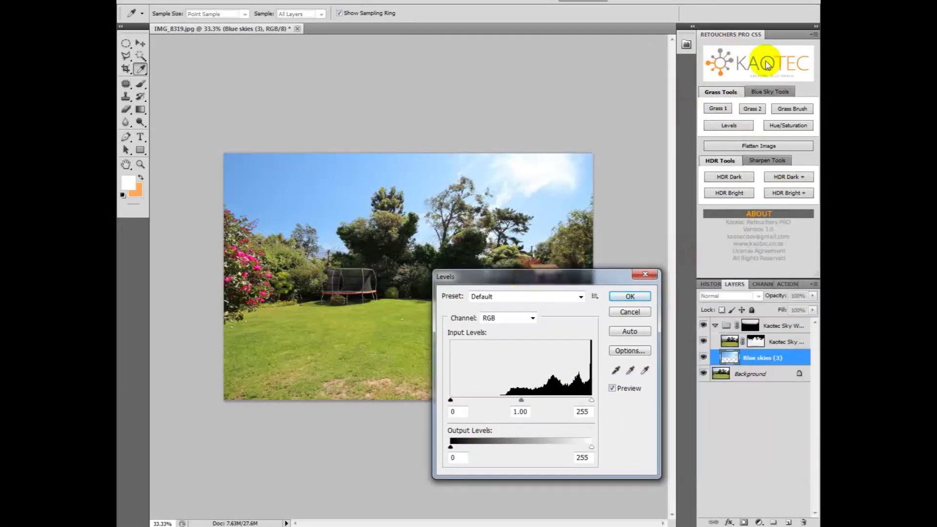
left_click_drag(571, 279, 634, 271)
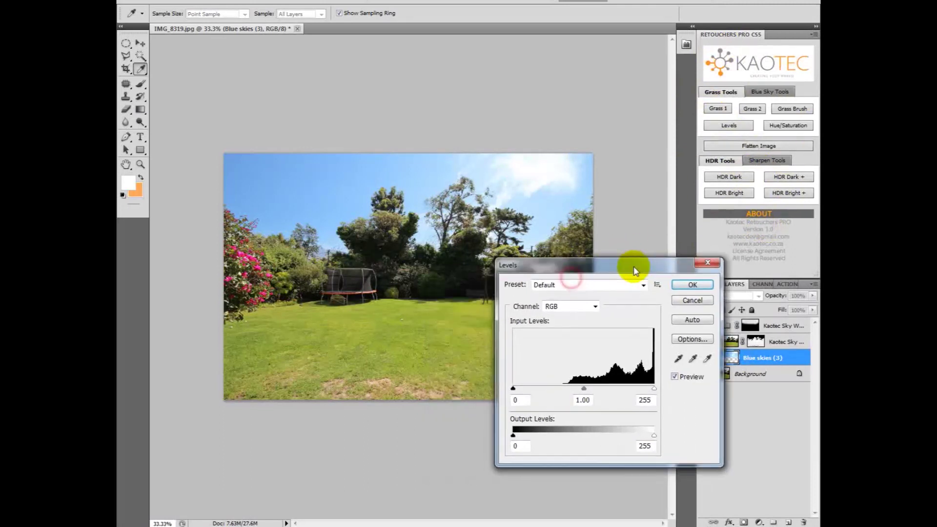
mouse_move(512, 390)
left_mouse_down()
mouse_move(533, 389)
mouse_move(507, 388)
left_mouse_up()
left_click_drag(583, 392, 563, 389)
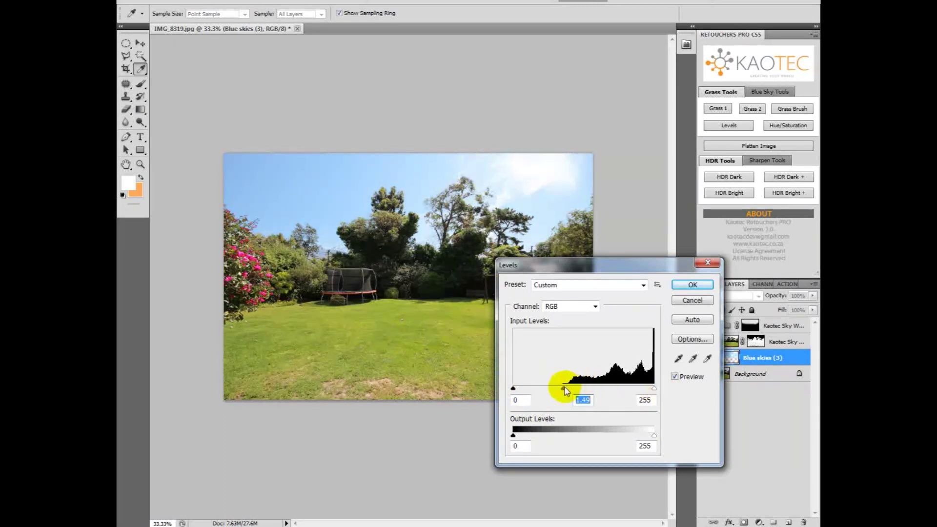
mouse_move(564, 389)
left_mouse_down()
mouse_move(578, 390)
mouse_move(568, 392)
left_mouse_up()
left_click_drag(513, 434, 523, 435)
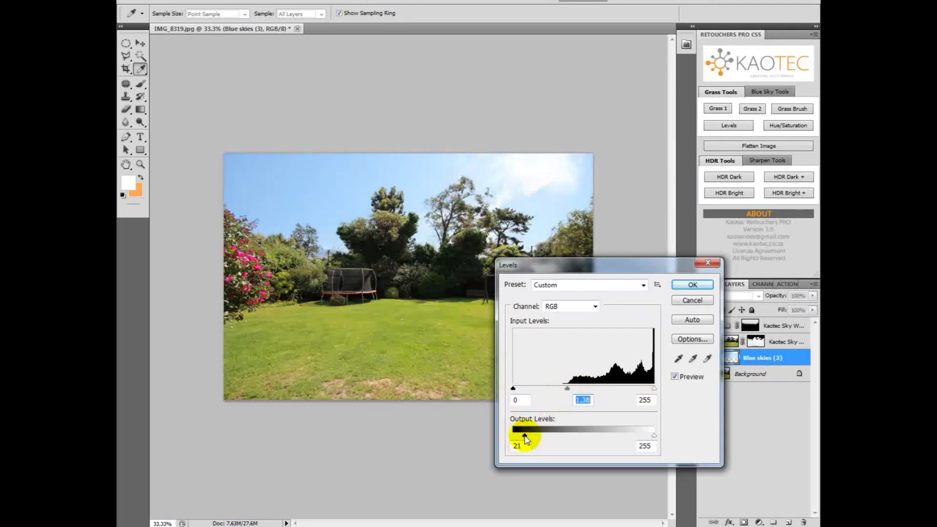
left_click(693, 285)
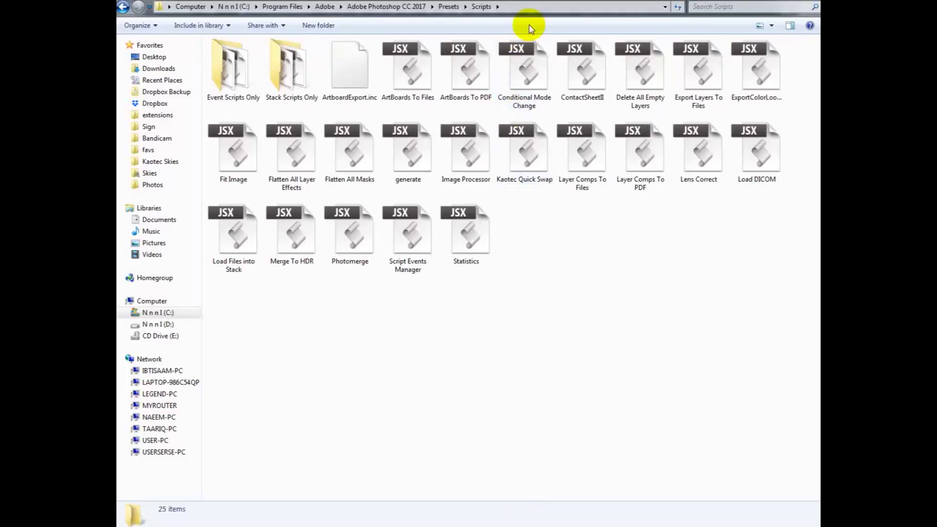
Show the Scripts folder's text path in the address bar and highlight its Adobe part
left_click(520, 11)
left_click(277, 7)
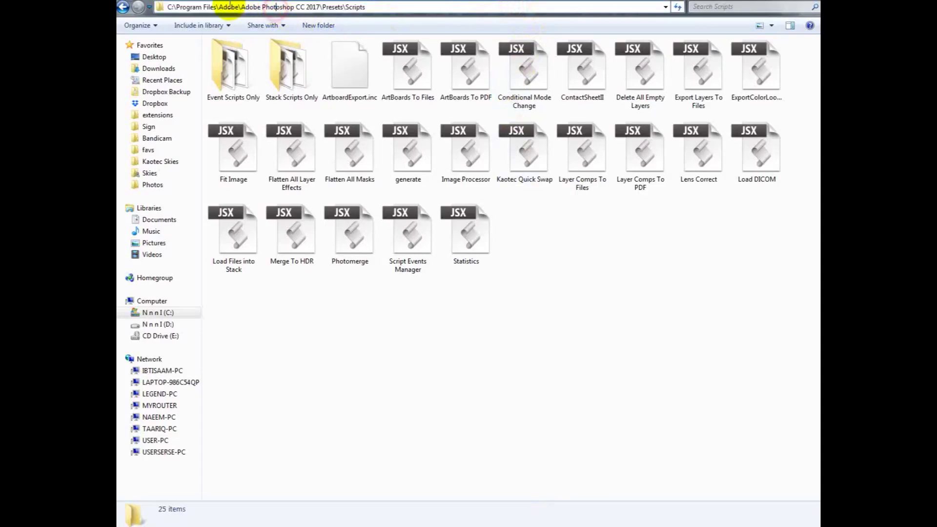
left_click_drag(218, 7, 366, 6)
left_click(376, 6)
left_click(601, 224)
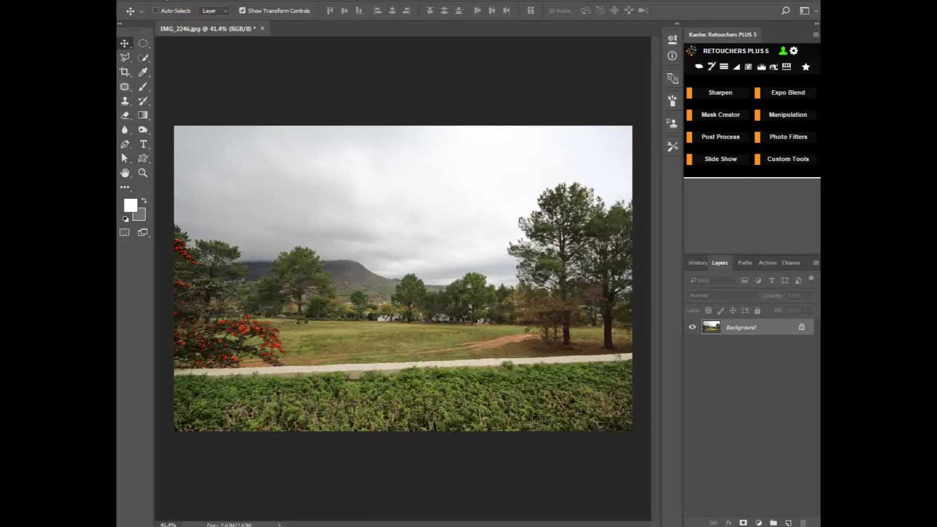
left_click(169, 2)
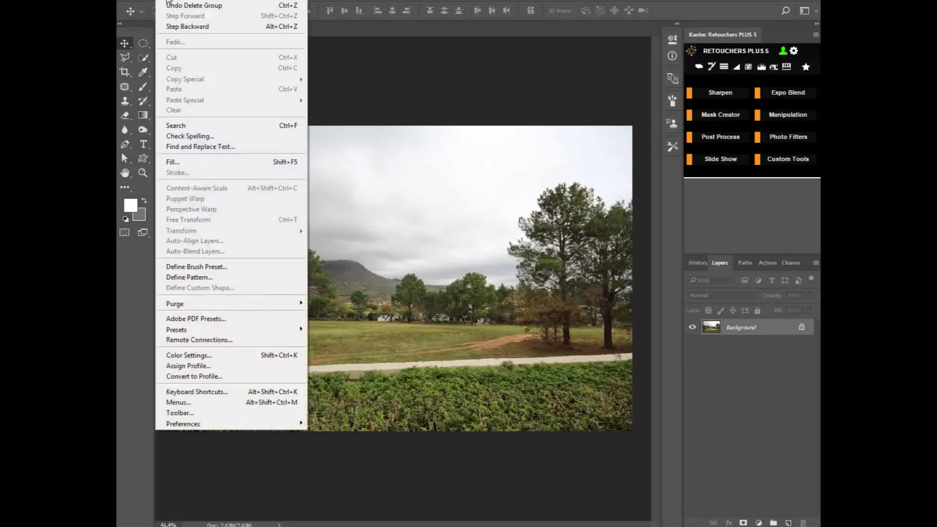
left_click(216, 392)
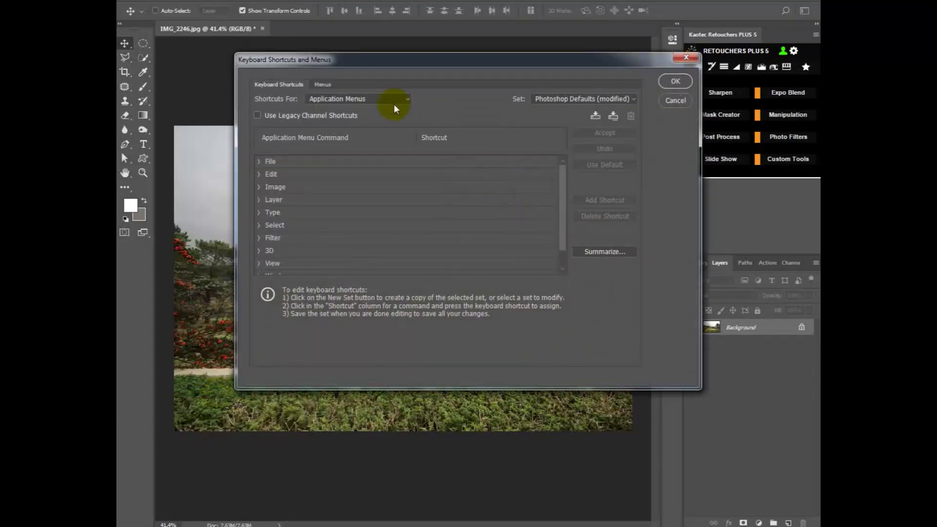
left_click(310, 98)
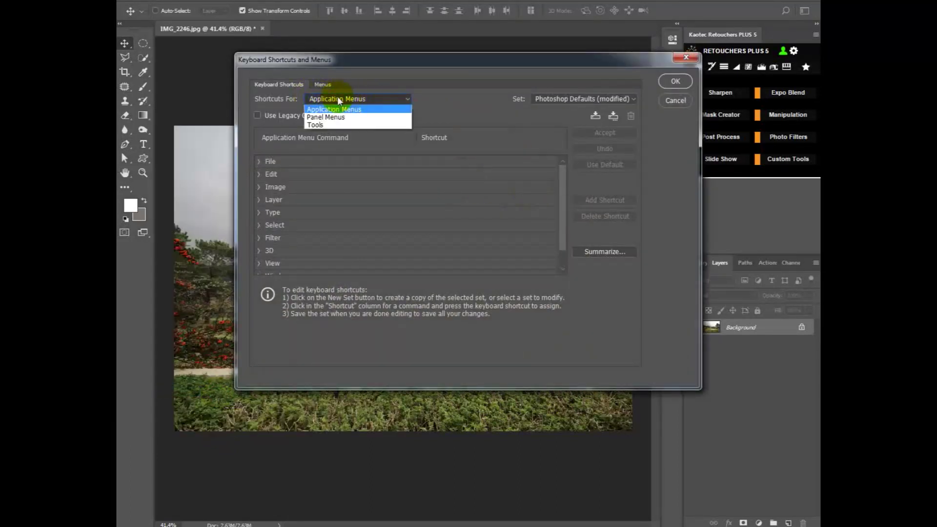
left_click(366, 106)
left_click(261, 161)
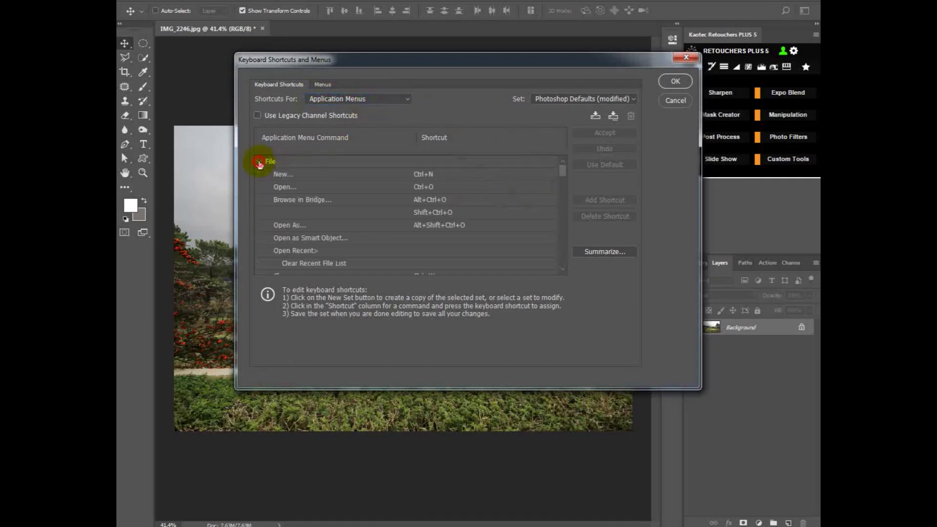
left_click_drag(562, 168, 562, 238)
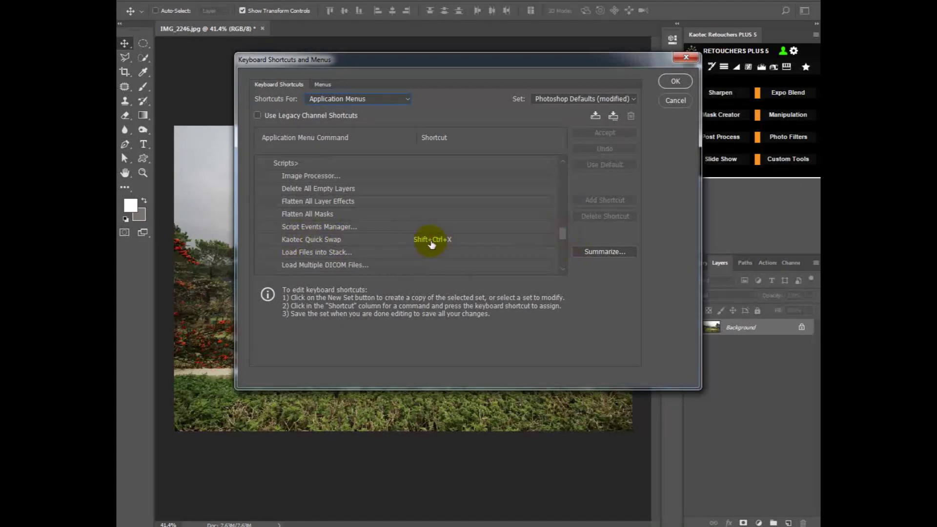
left_click(676, 101)
Launch Quick Swap, skip the info notice, and build the mask at contrast 1.5, exposure 115
key("ctrl")
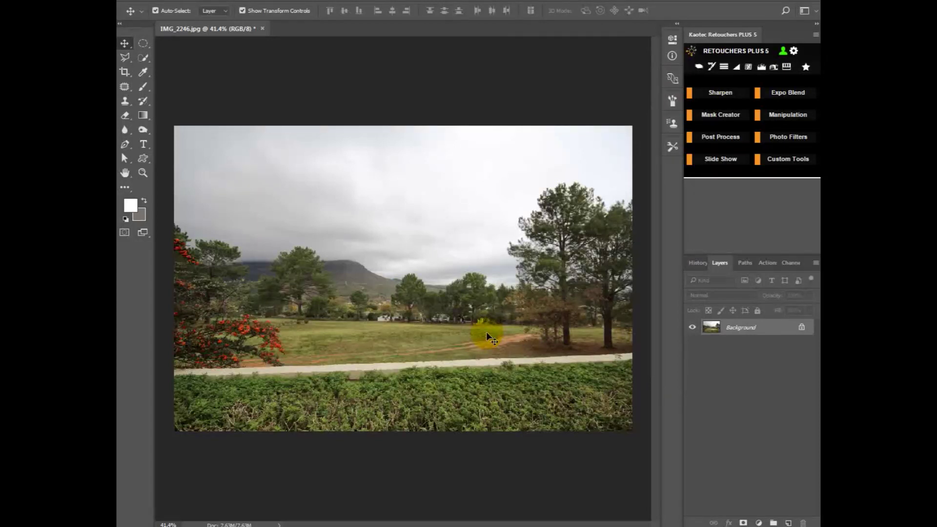
key("F1")
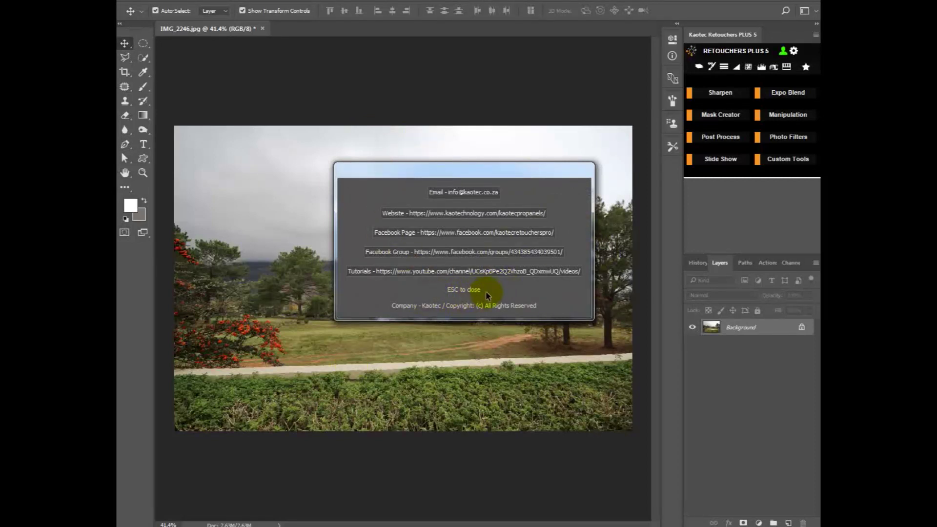
key("Escape")
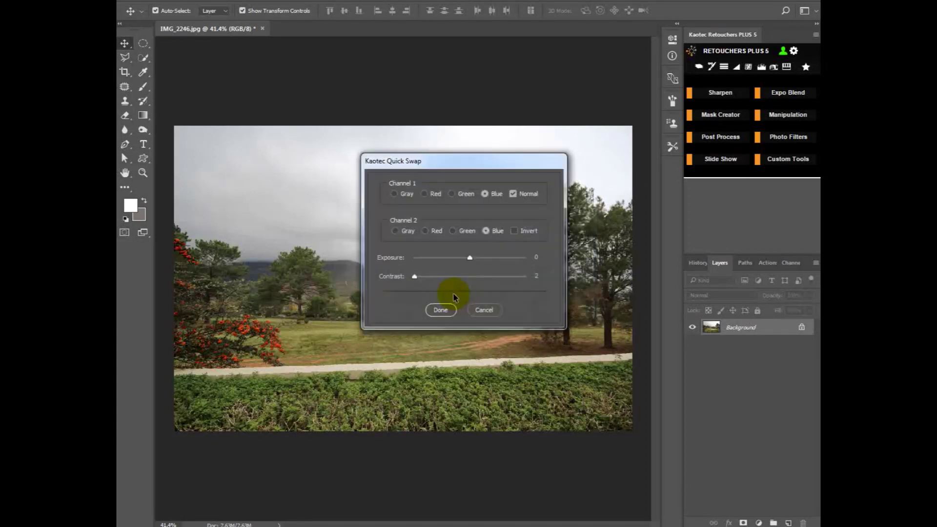
left_click_drag(469, 166, 548, 297)
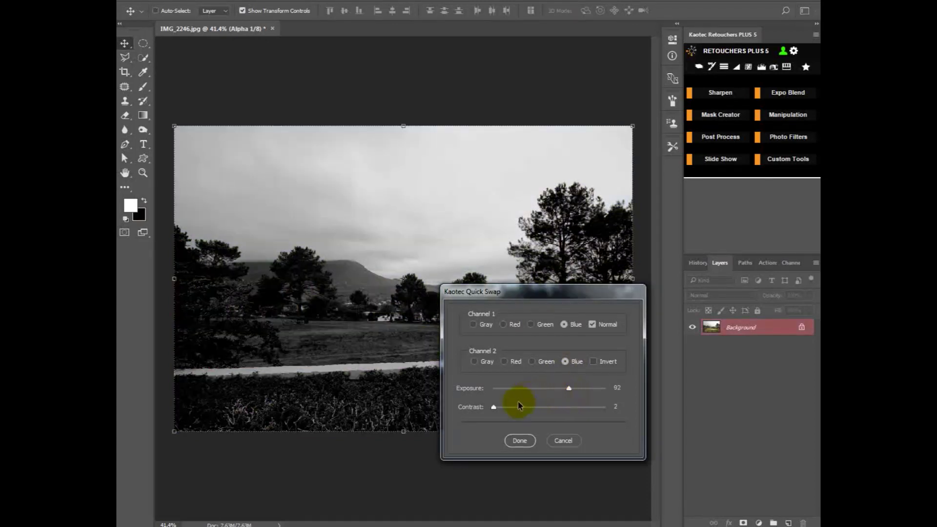
left_click_drag(536, 412, 540, 414)
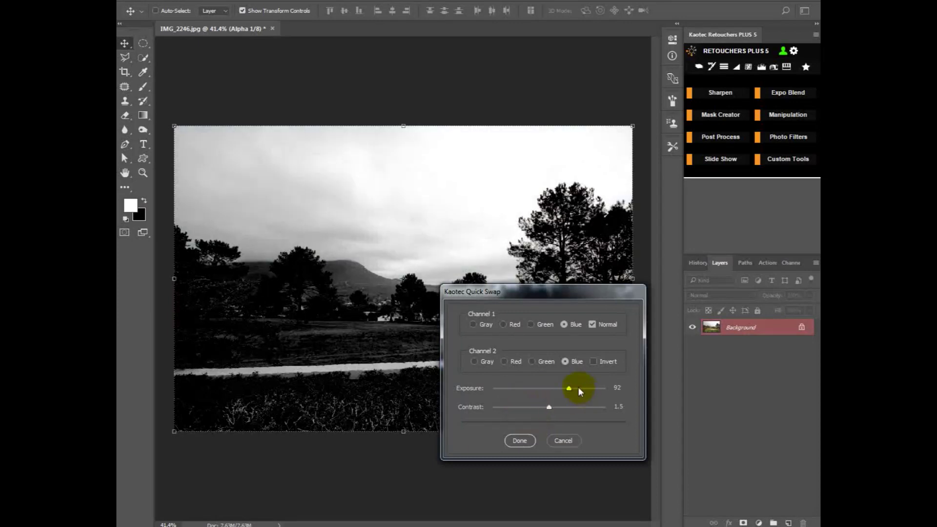
left_click_drag(571, 390, 574, 389)
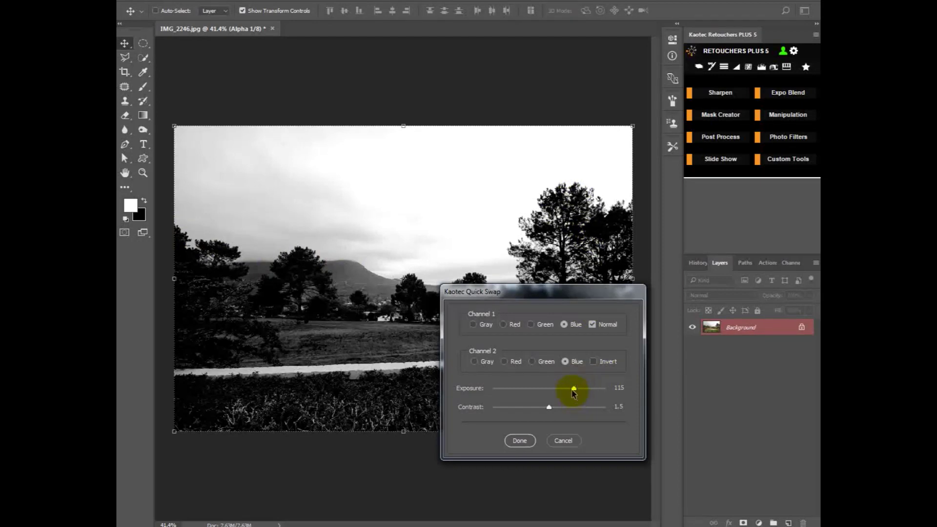
left_click(520, 441)
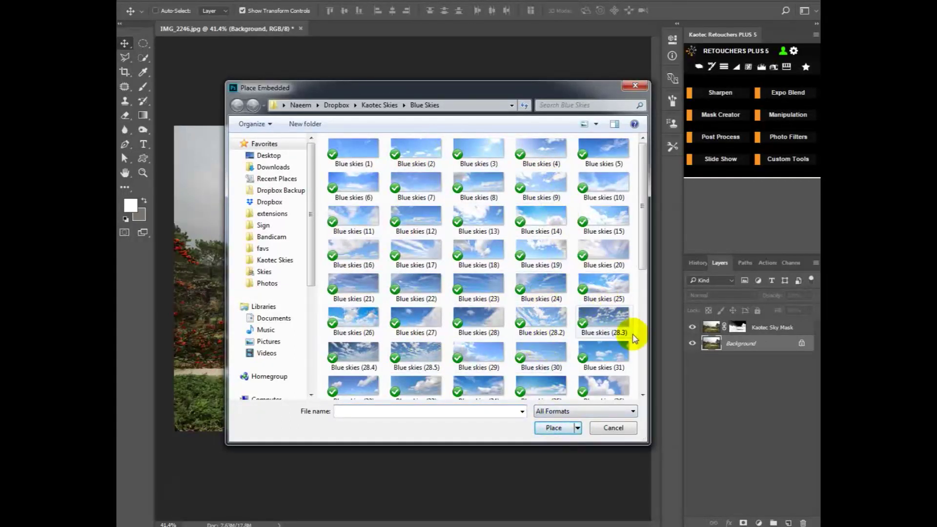
Place Blue skies (25) and scale it to about 101.35% to span the photo width
double_click(599, 289)
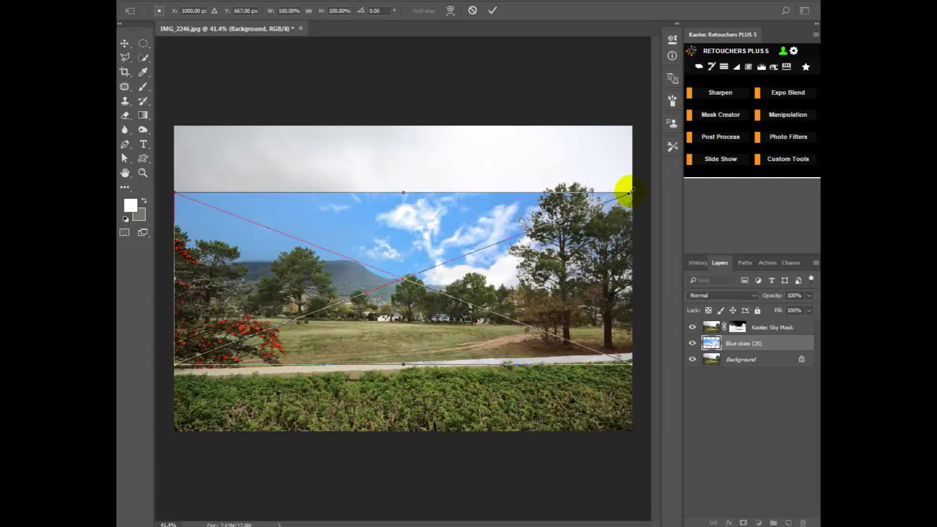
left_click_drag(630, 191, 540, 227)
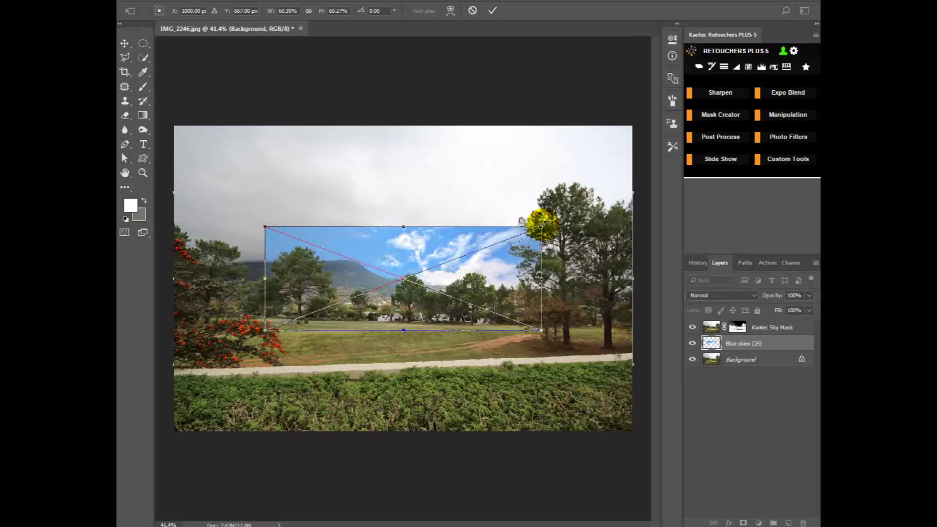
left_click_drag(541, 225, 635, 192)
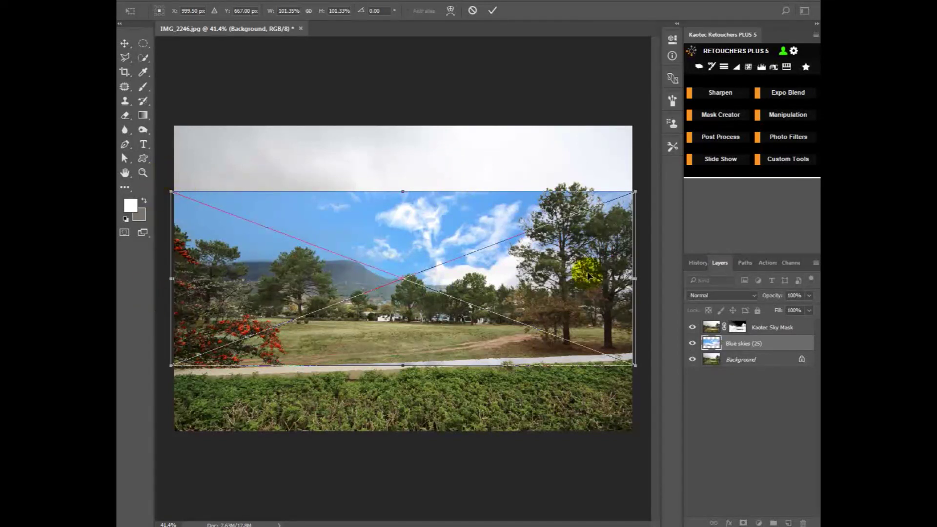
Commit the sky placement and brush the blue clouds in over the grey sky
key("Return")
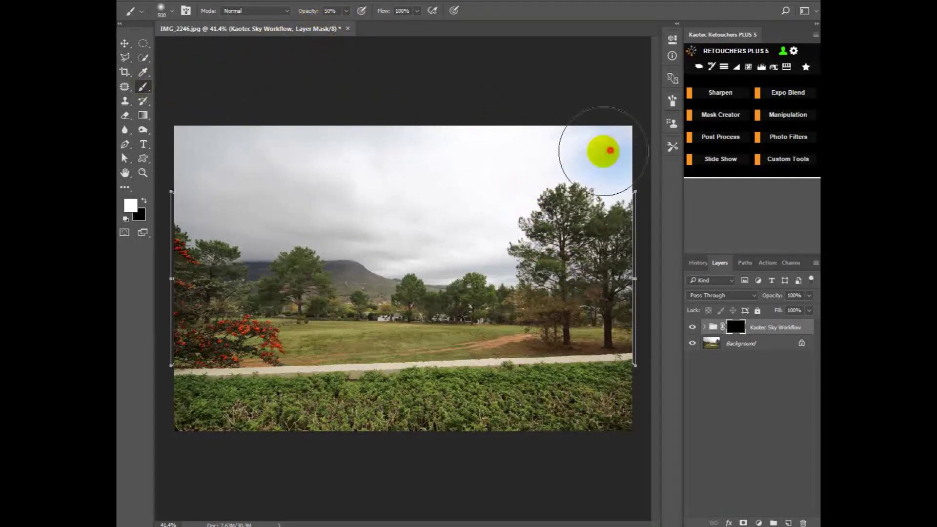
mouse_move(577, 153)
left_mouse_down()
mouse_move(347, 177)
mouse_move(435, 205)
mouse_move(464, 226)
mouse_move(197, 206)
mouse_move(195, 134)
mouse_move(654, 213)
mouse_move(605, 217)
mouse_move(613, 141)
mouse_move(368, 180)
mouse_move(205, 146)
mouse_move(201, 182)
mouse_move(634, 155)
left_mouse_up()
scroll(589, 204, "down", 1)
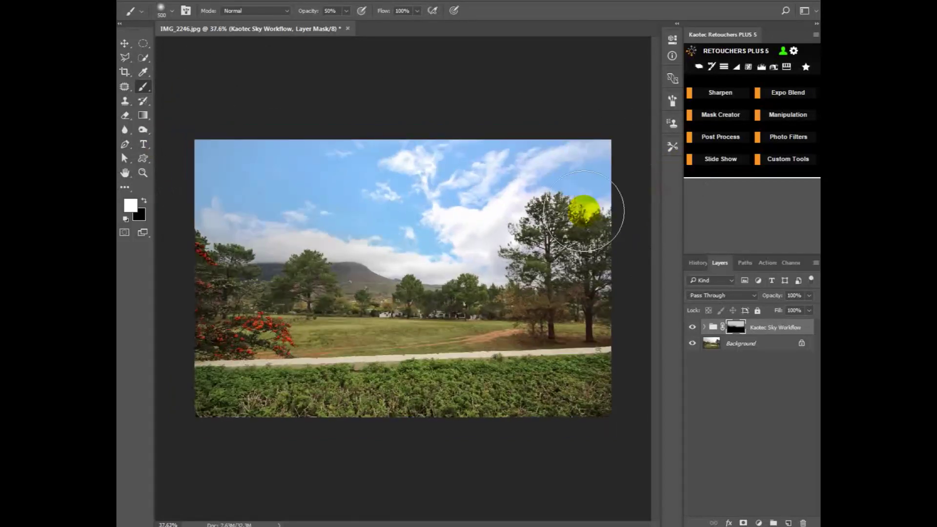
left_click(734, 315)
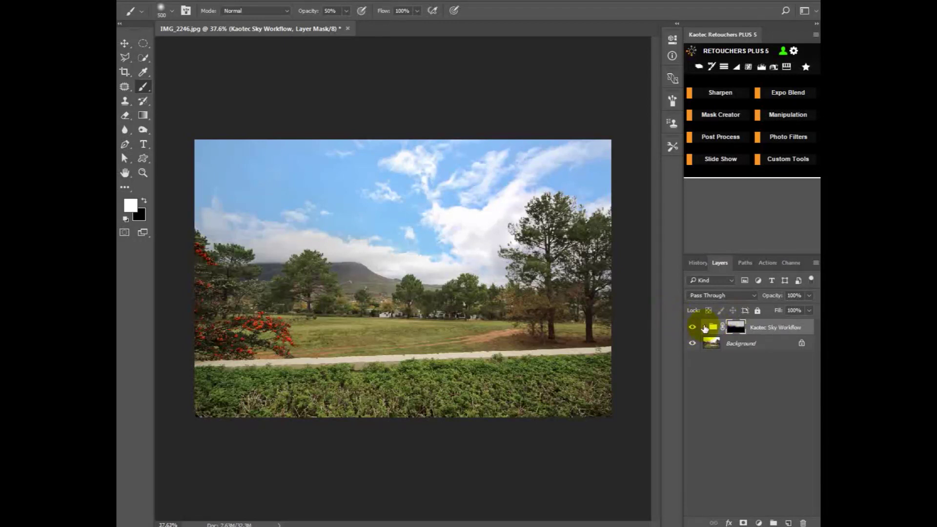
Expand the Kaotec Sky Workflow group, view the Kaotec Sky Mask alone, and repaint it around the left trees
left_click(704, 327)
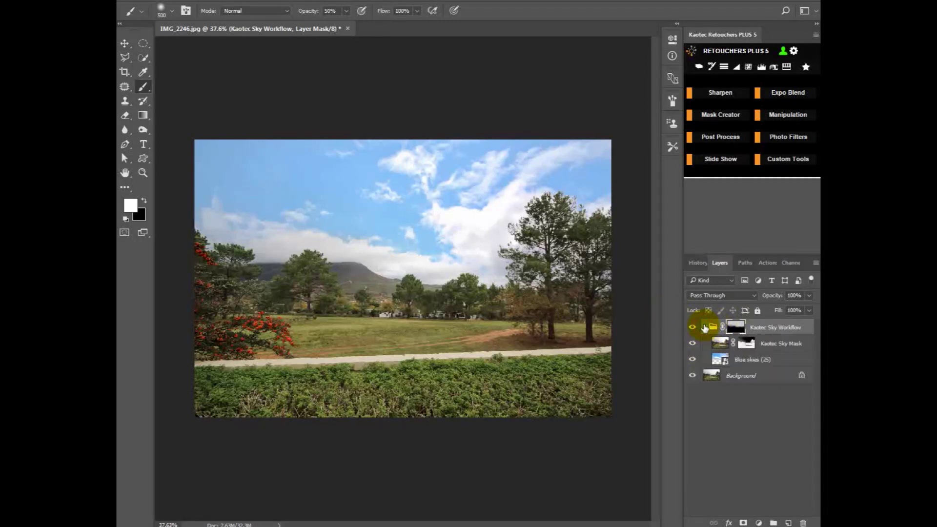
left_click(746, 344)
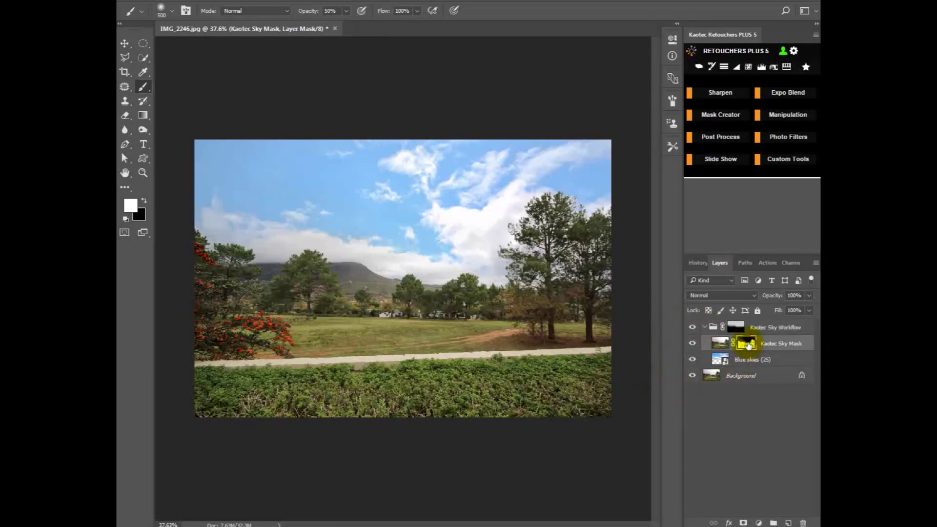
left_click(746, 344, "alt")
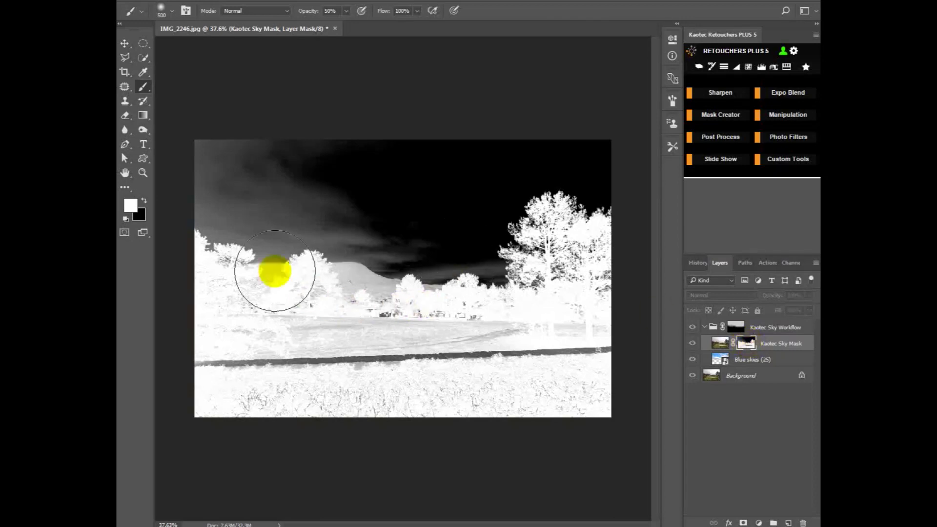
mouse_move(198, 203)
left_mouse_down()
mouse_move(301, 182)
mouse_move(225, 210)
left_mouse_up()
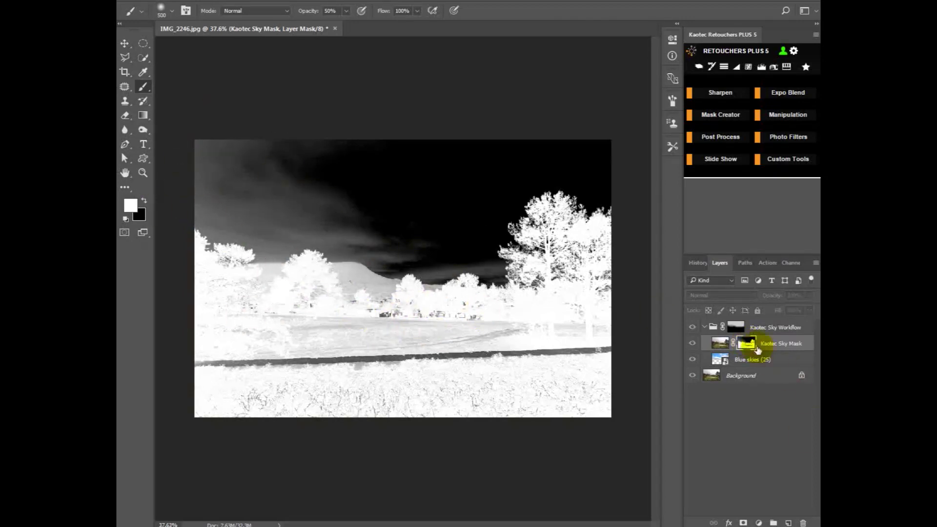
left_click(747, 345, "alt")
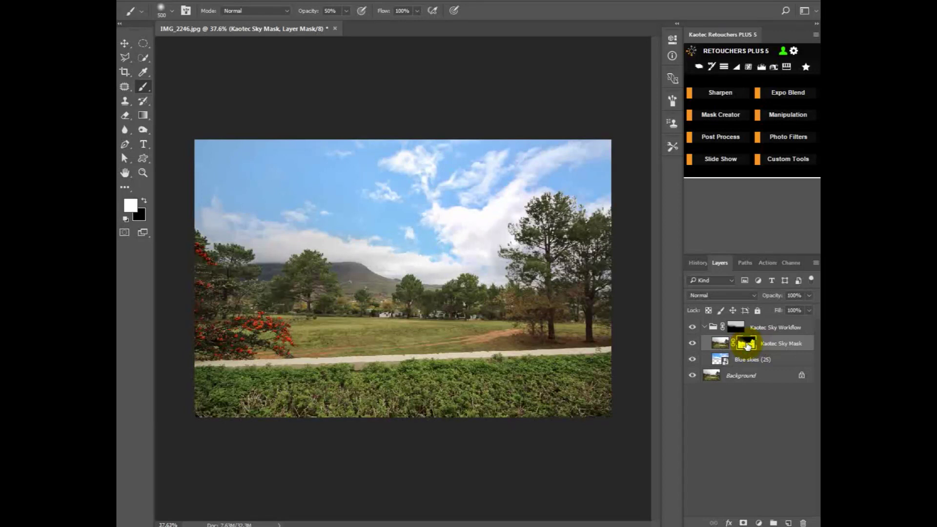